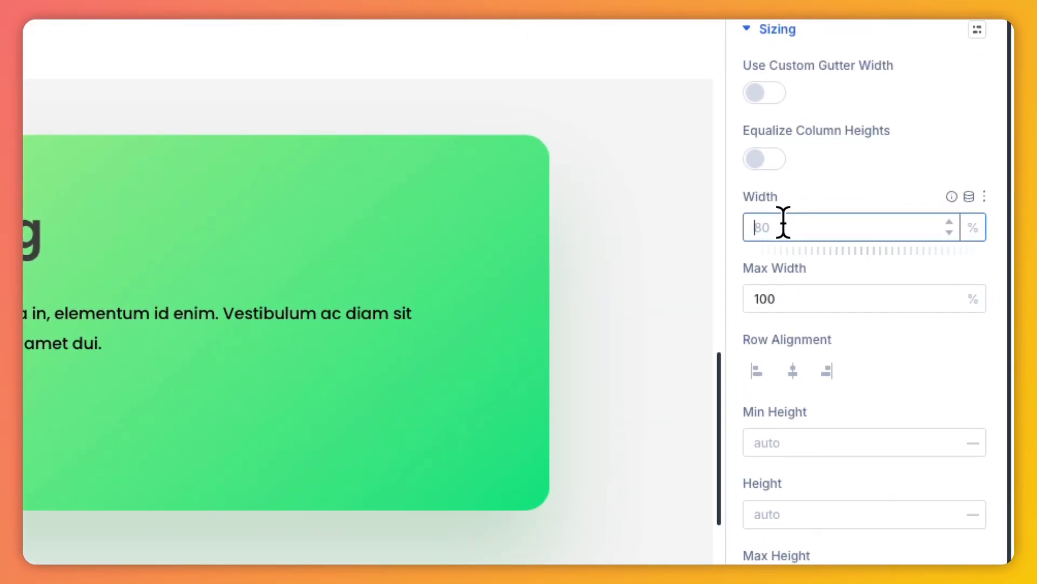
- Switch the green row's width unit to calc so it reads calc(80% - 40px)
click(974, 228)
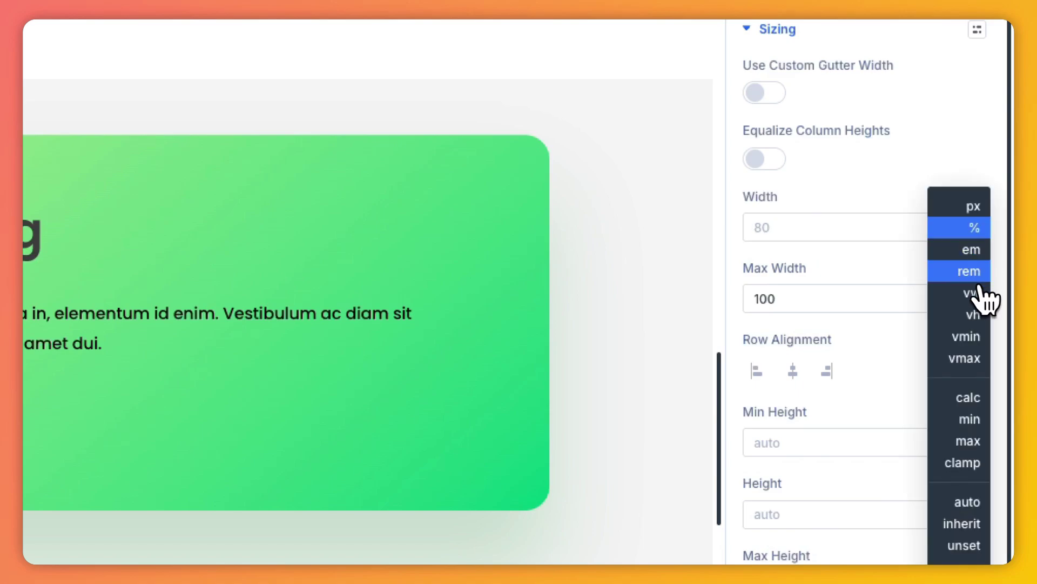
click(986, 395)
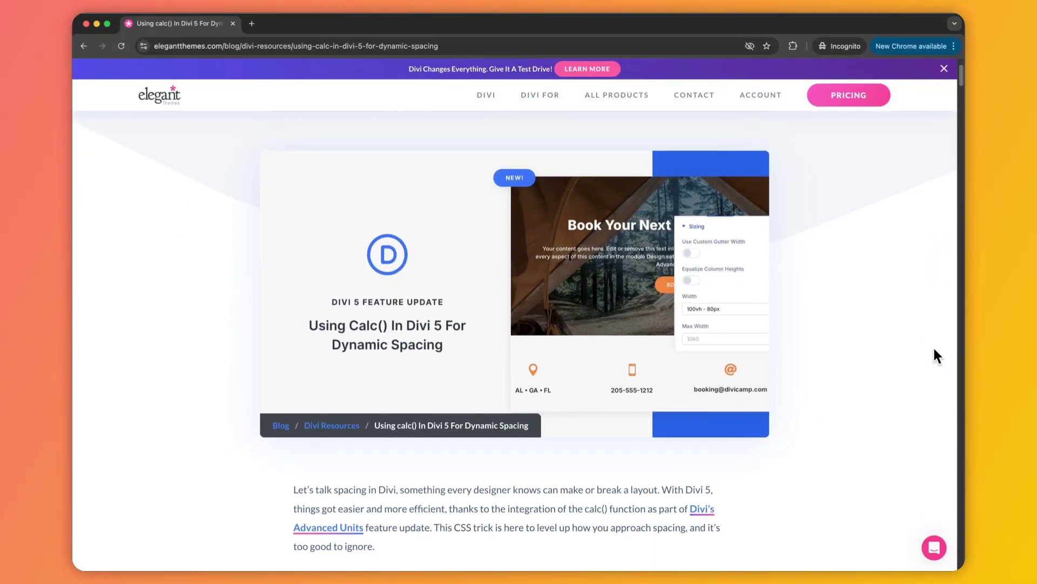
- Scroll the article past the Table of Contents to the What Is Calc() heading
scroll(934, 350, down, 10)
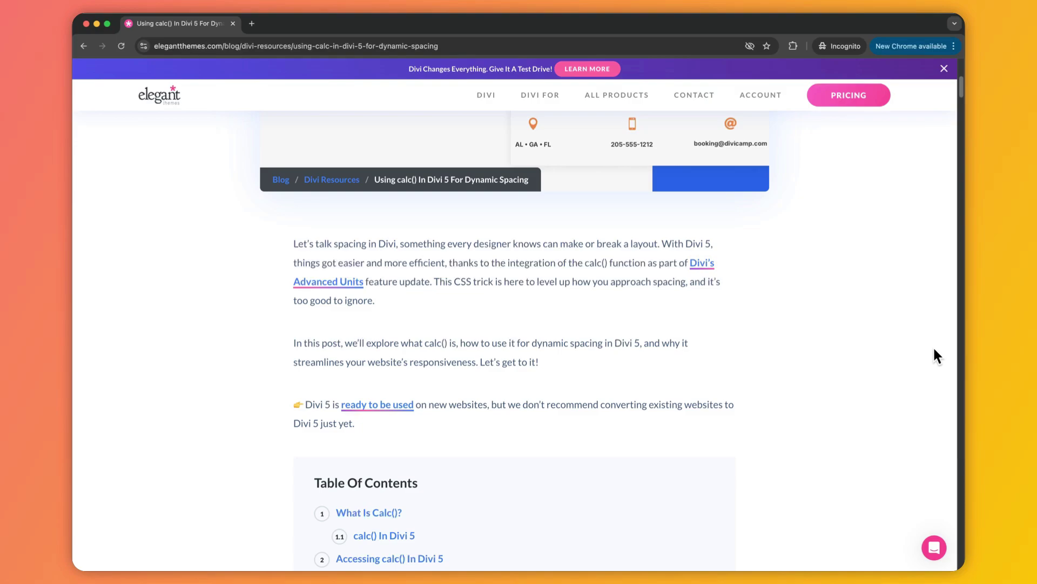
scroll(934, 351, down, 11)
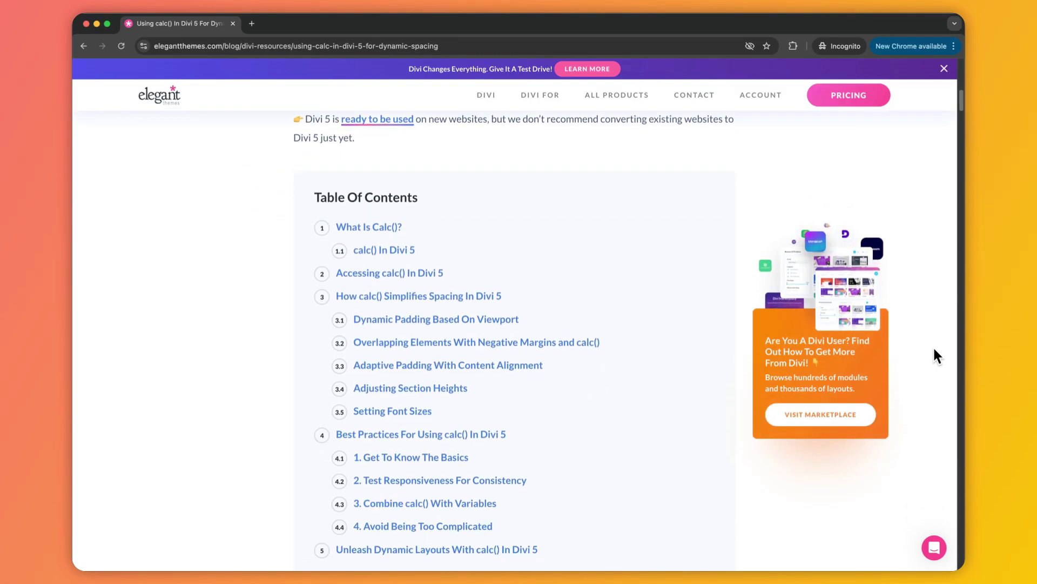
scroll(935, 351, down, 8)
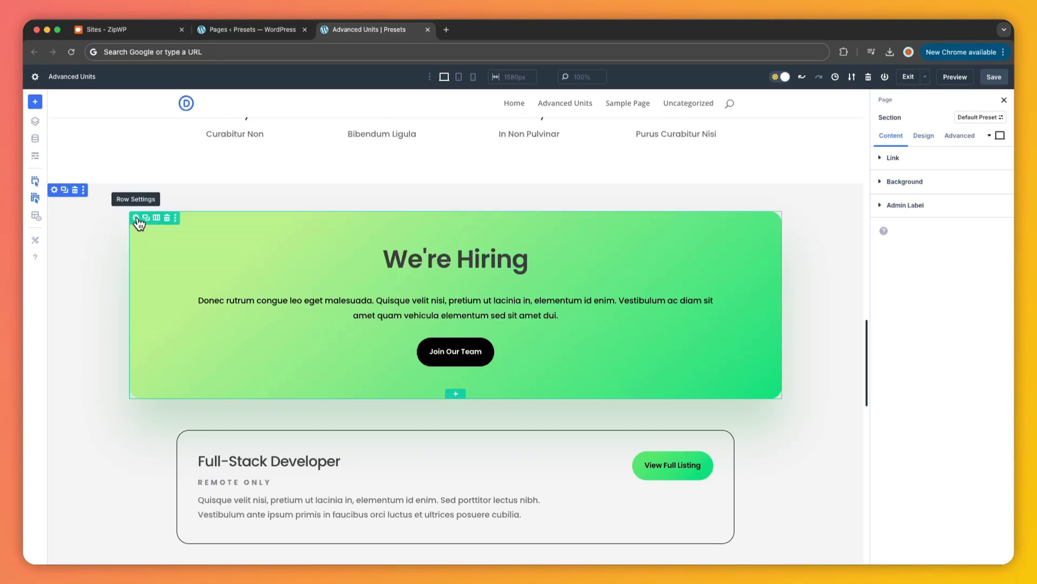
- In the We're Hiring row's Design > Sizing, change the Width unit to calc for calc(80% - 40px)
click(137, 219)
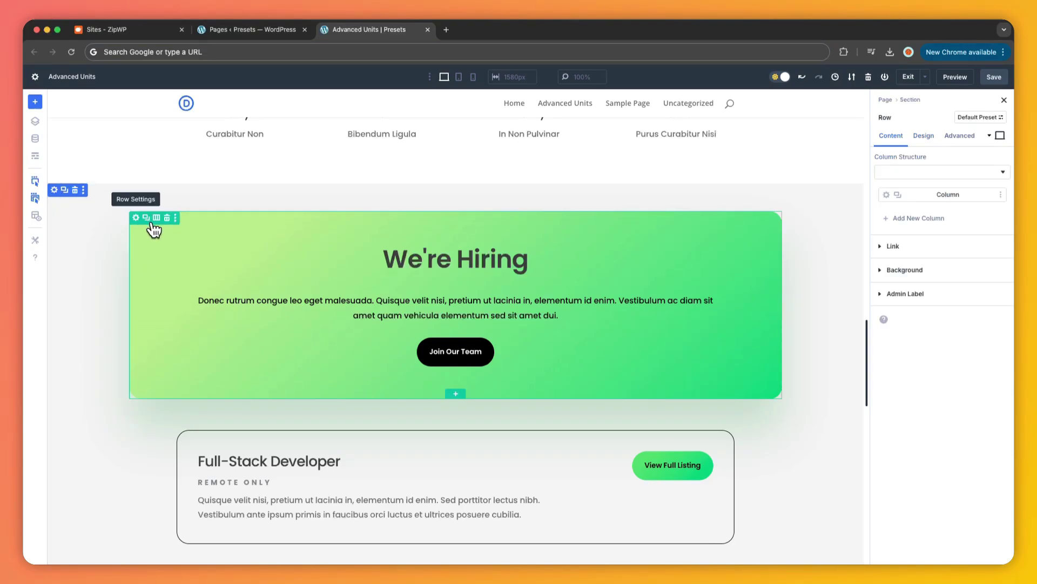
click(925, 140)
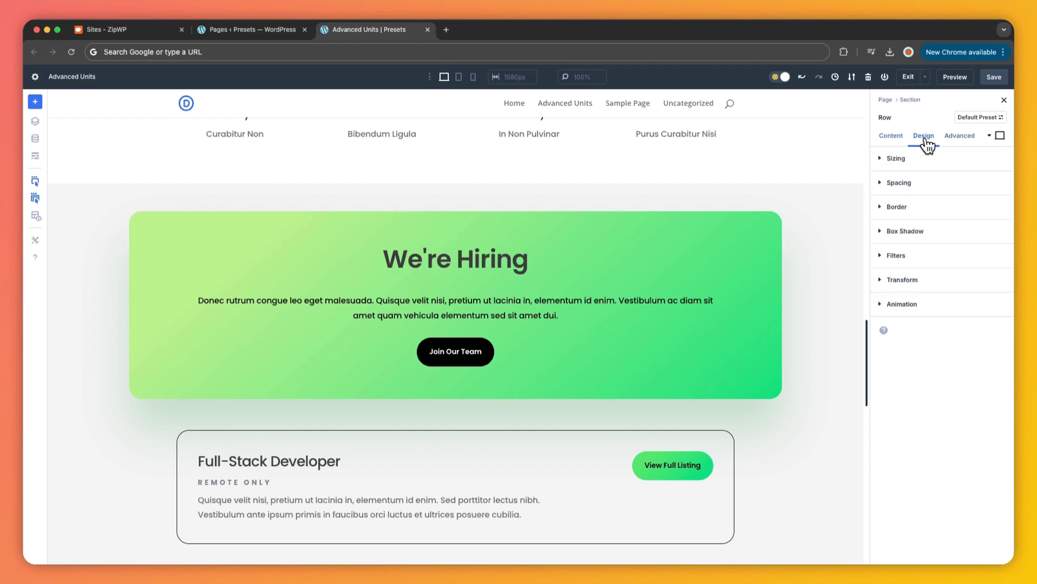
click(882, 161)
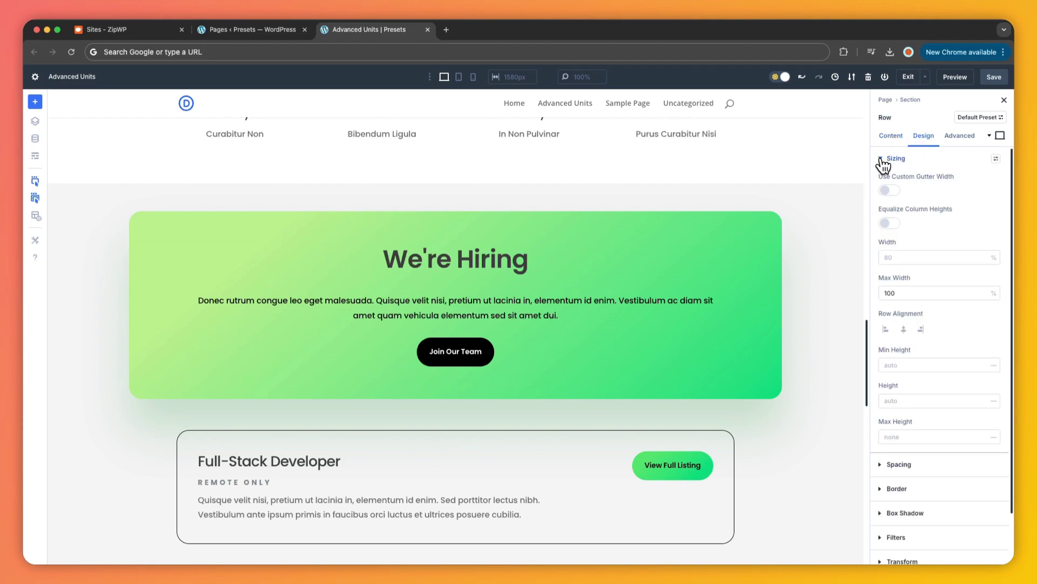
click(893, 254)
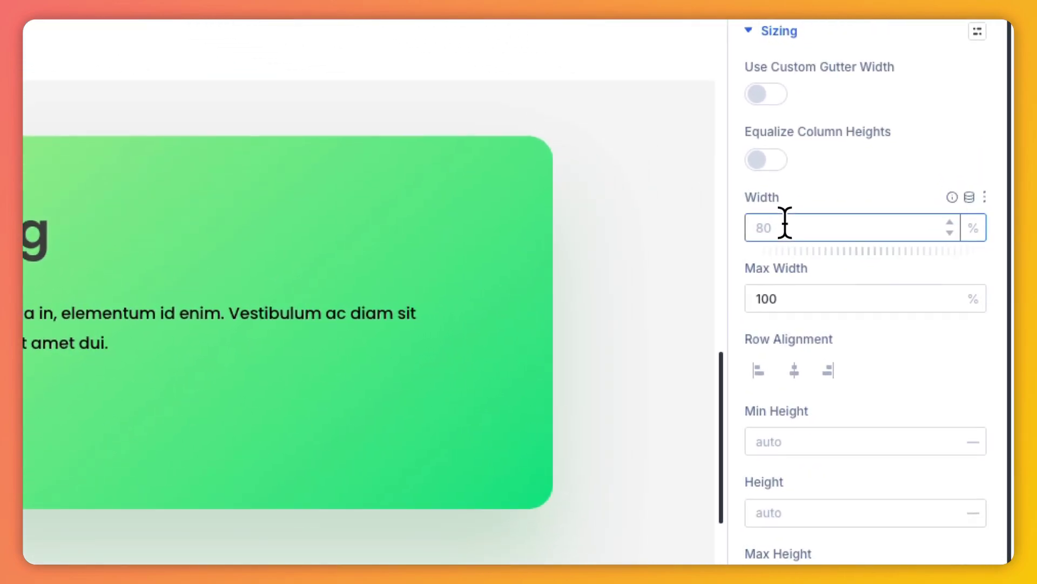
click(973, 227)
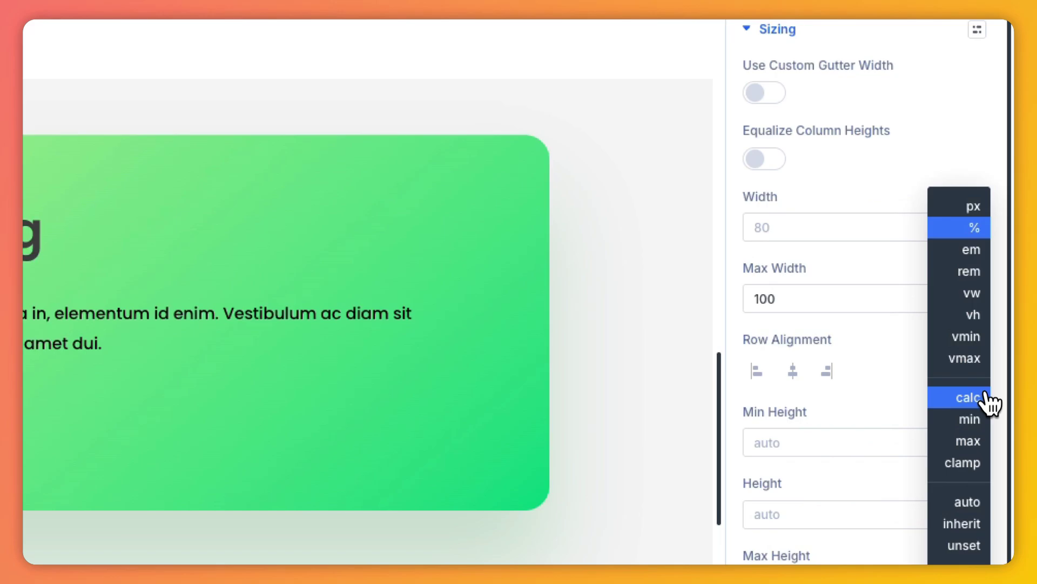
click(968, 397)
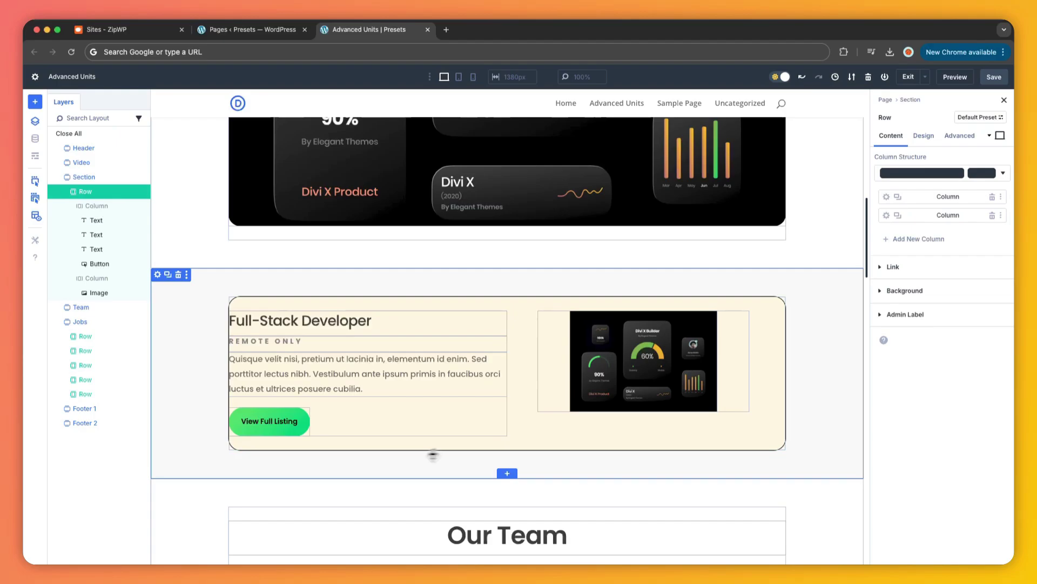
- Apply calc values to the Jobs row's top/bottom and left/right padding
mouse_move(235, 294)
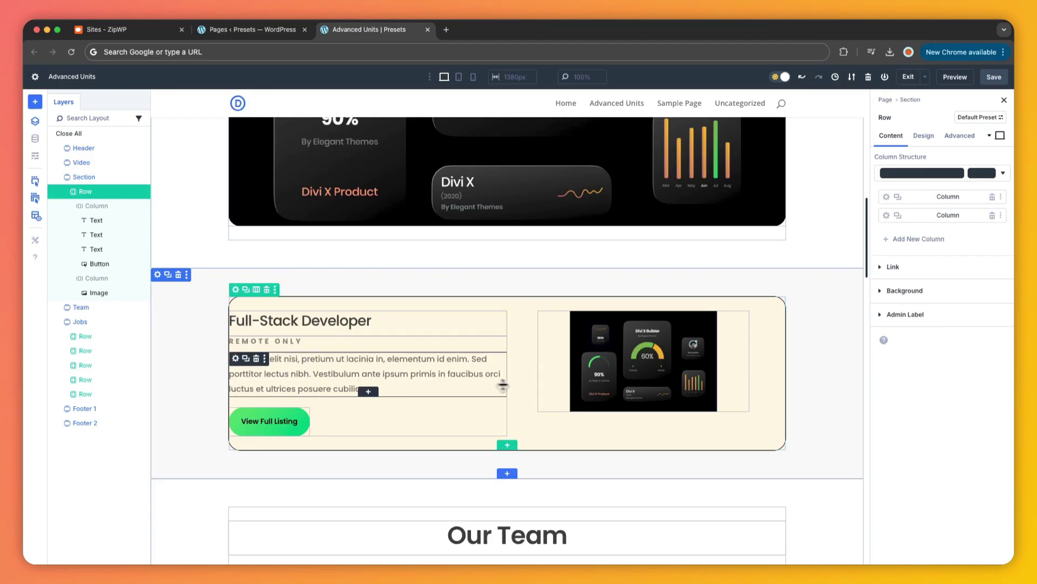
click(924, 136)
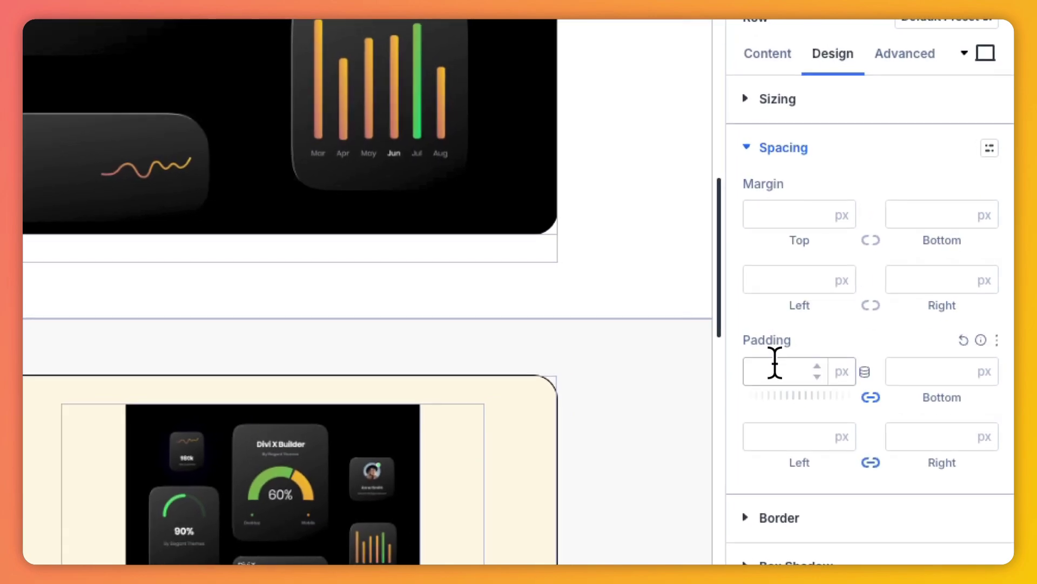
key(Return)
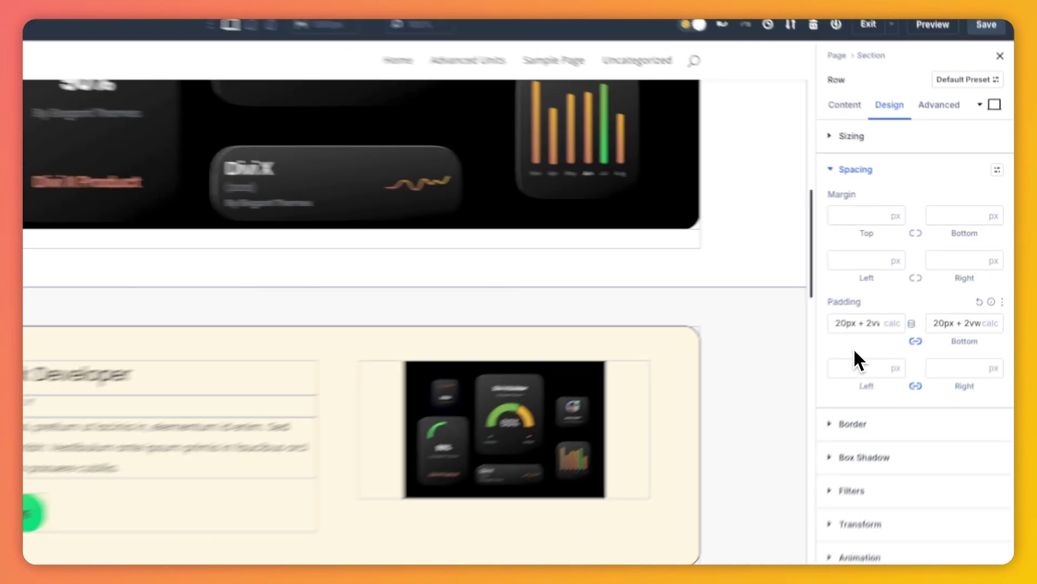
click(799, 436)
text(calc(20p)
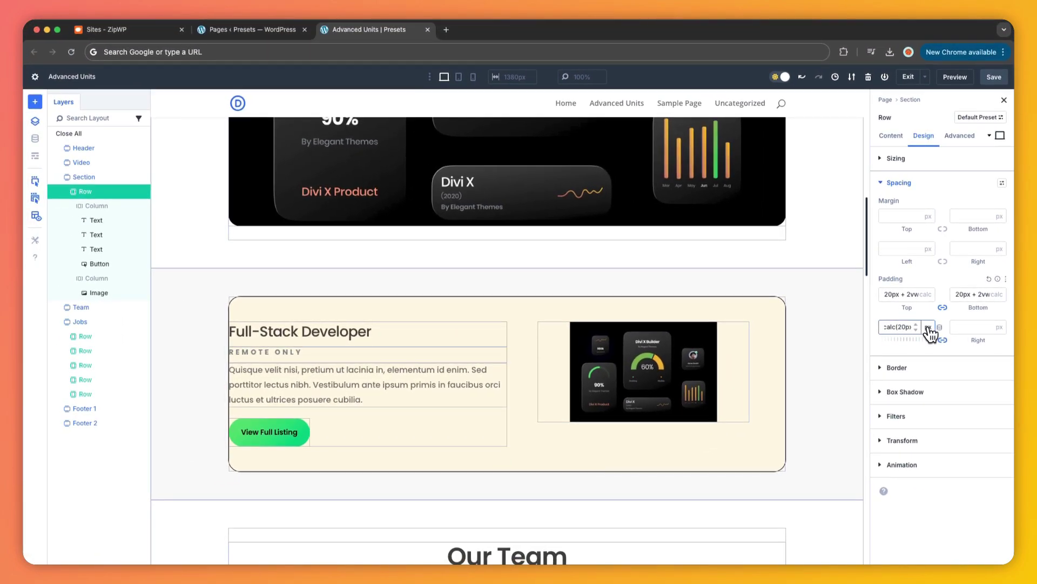
click(962, 328)
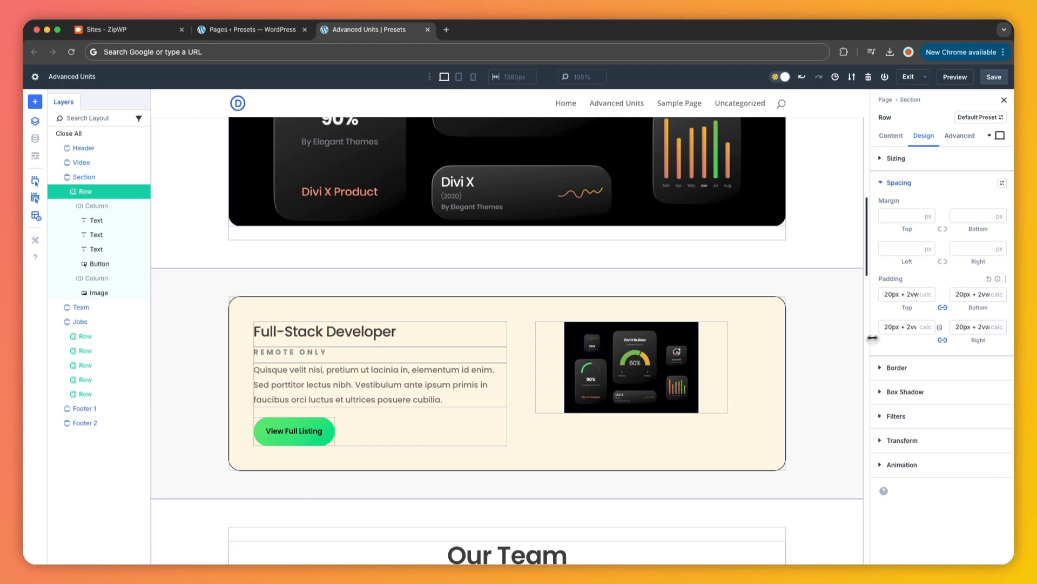
- Preview the Full-Stack Developer row at tablet width, then at phone width
click(458, 79)
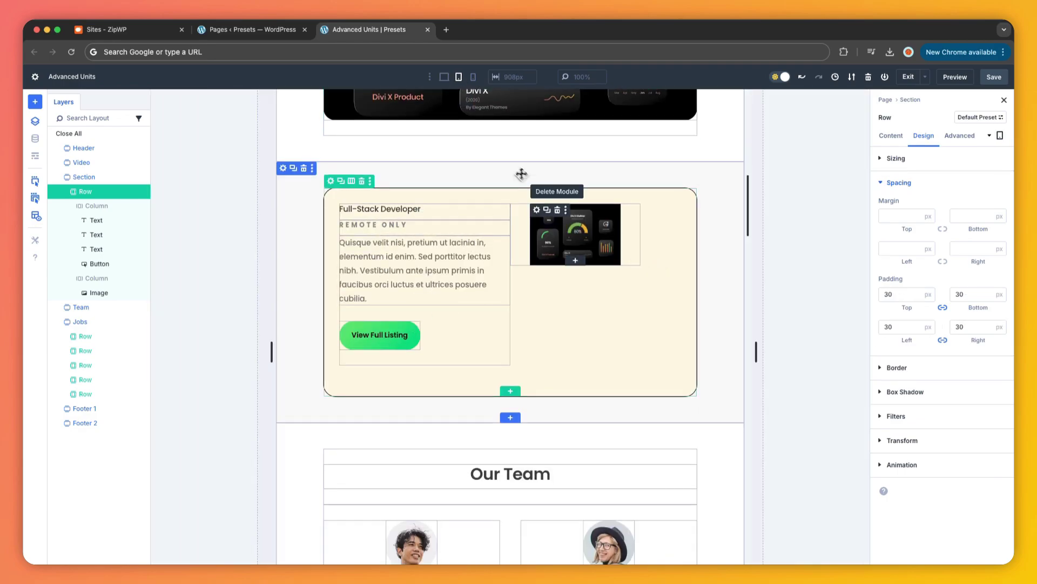
click(473, 78)
scroll(496, 268, up, 2)
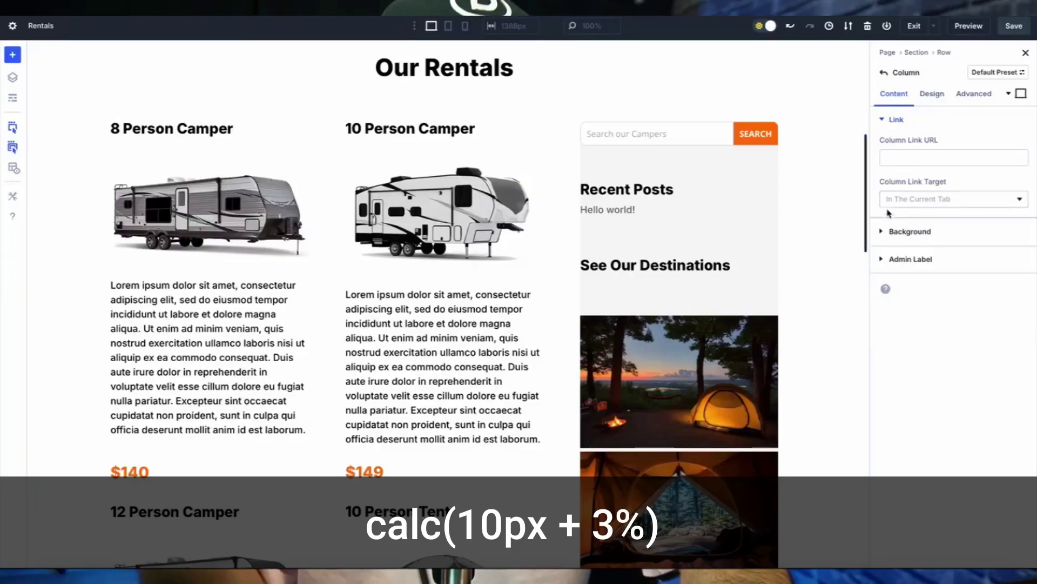
- Give the Rentals sidebar column calc(10px + 3%) padding on top, bottom, left and right
click(936, 96)
click(904, 120)
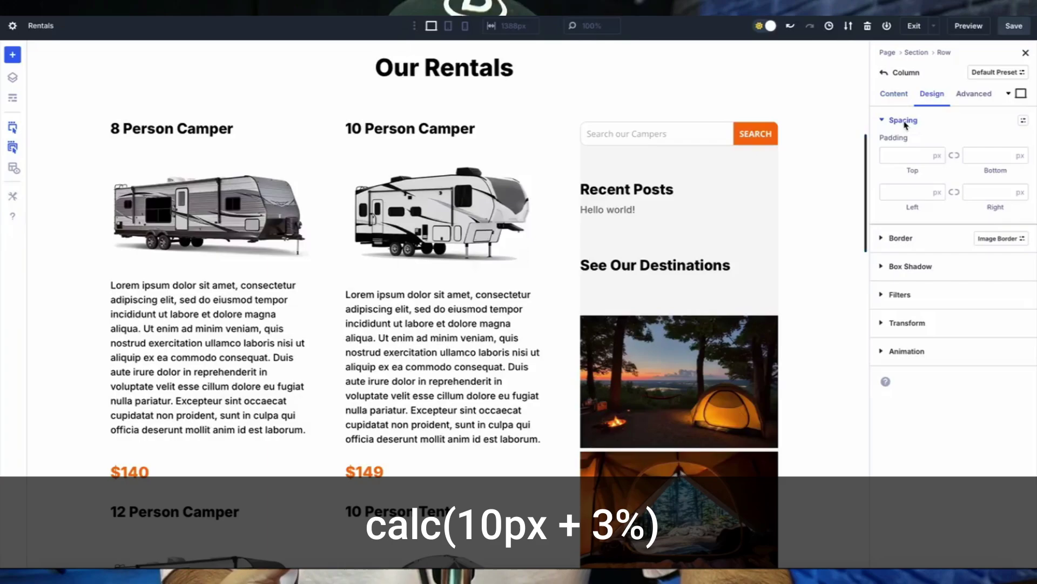
click(896, 156)
text(calc(10p)
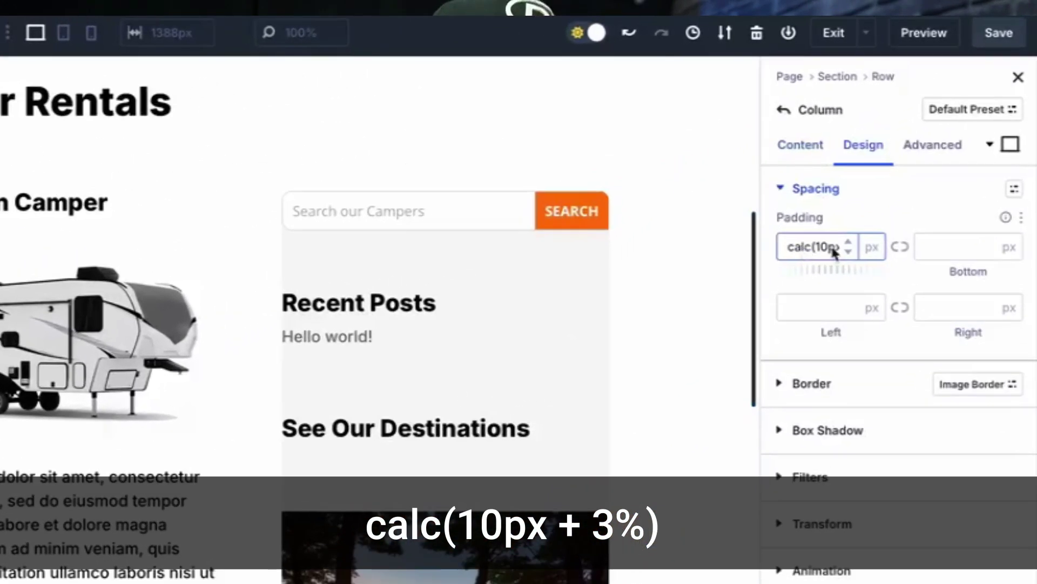
text(x + 3%))
key(Return)
click(897, 248)
click(802, 307)
text(calc(10p)
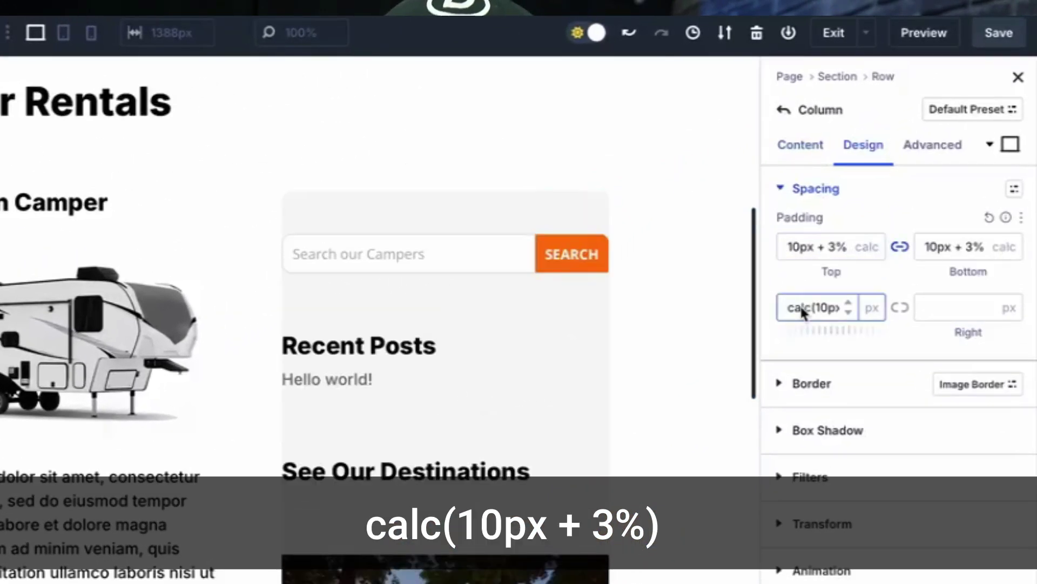
text(x + 3%))
key(Return)
click(900, 307)
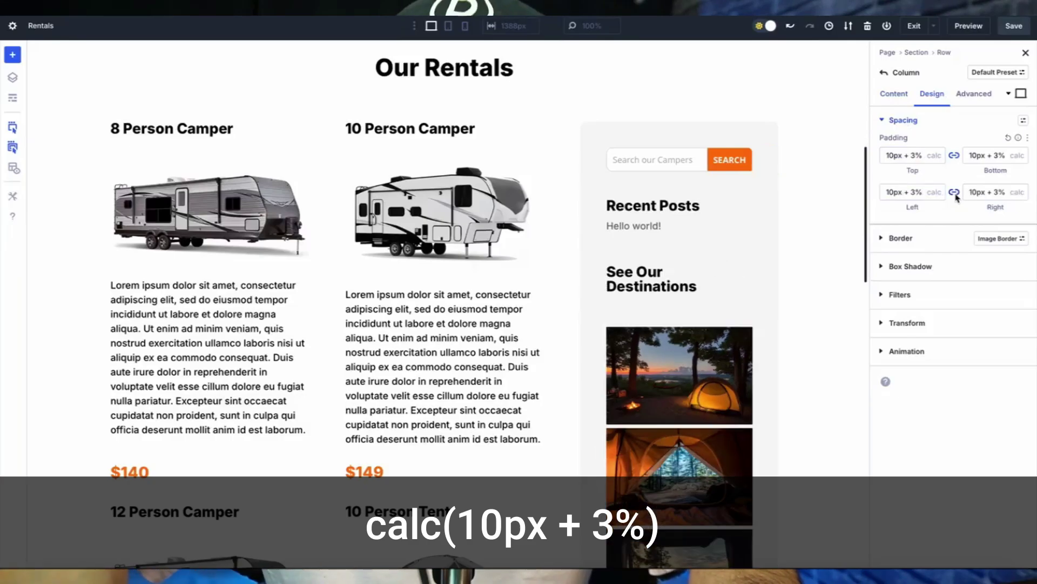
- Preview the Rentals page at phone width and scroll through it
click(465, 27)
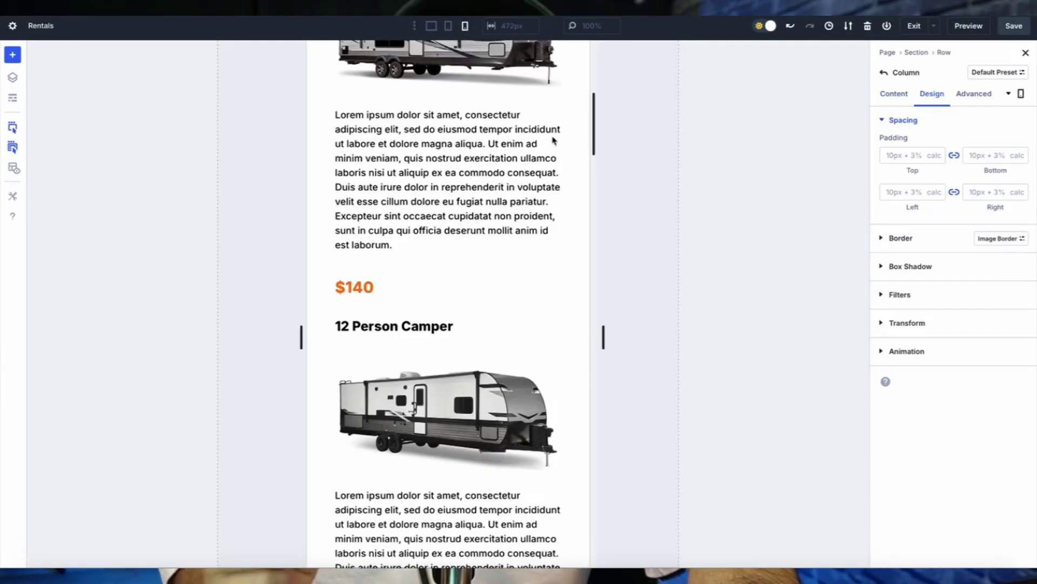
scroll(487, 232, down, 10)
scroll(488, 231, down, 14)
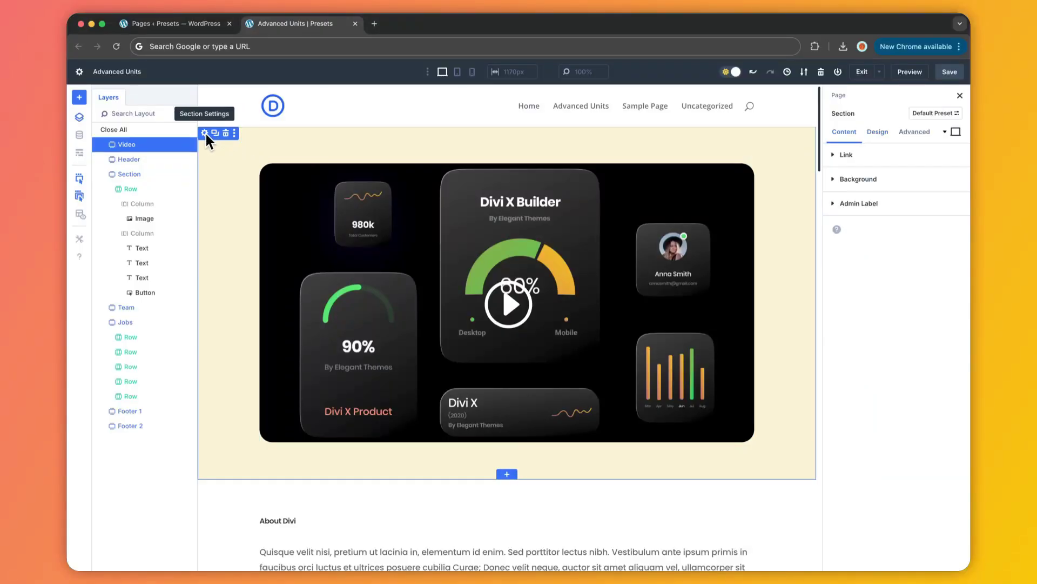
- In the Video section's Design > Sizing, set Height to calc with 100vh - 60px
click(878, 133)
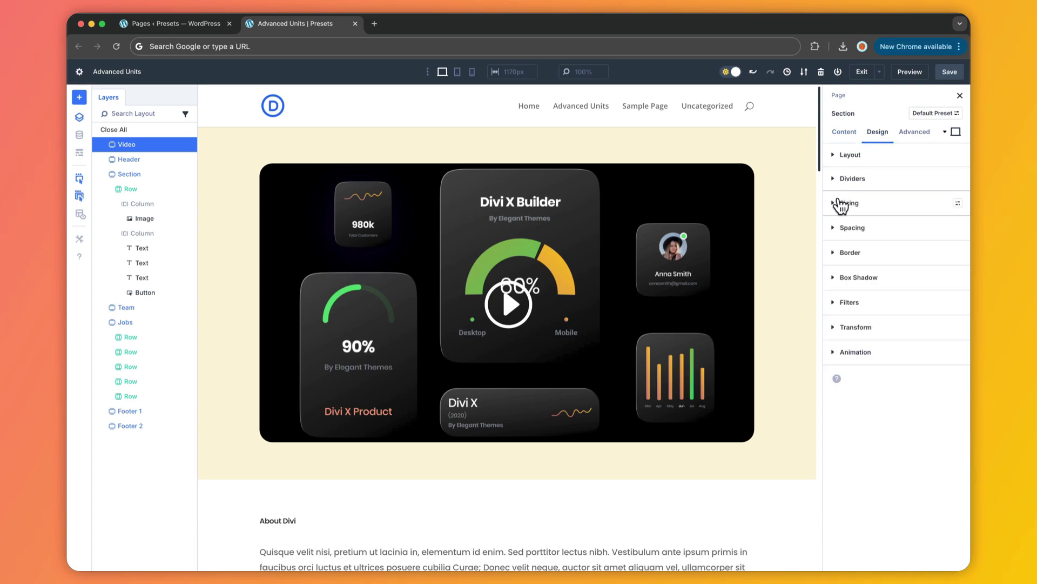
click(840, 204)
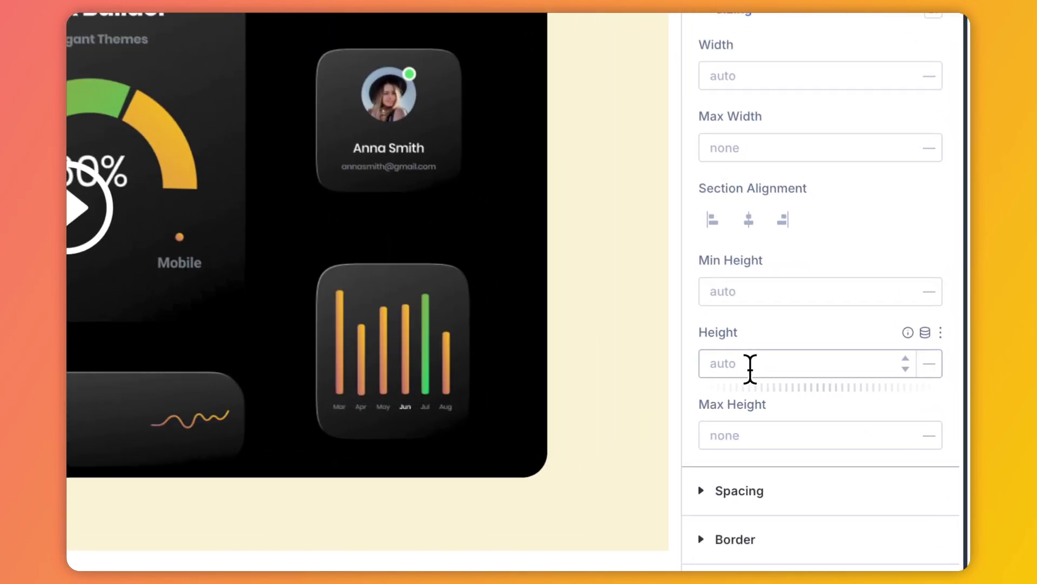
click(858, 383)
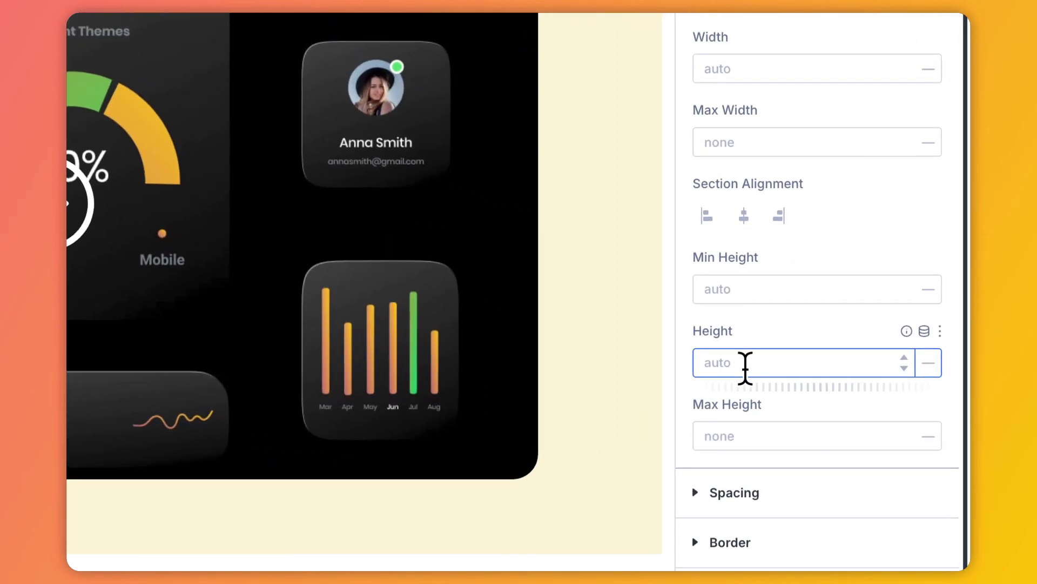
click(921, 362)
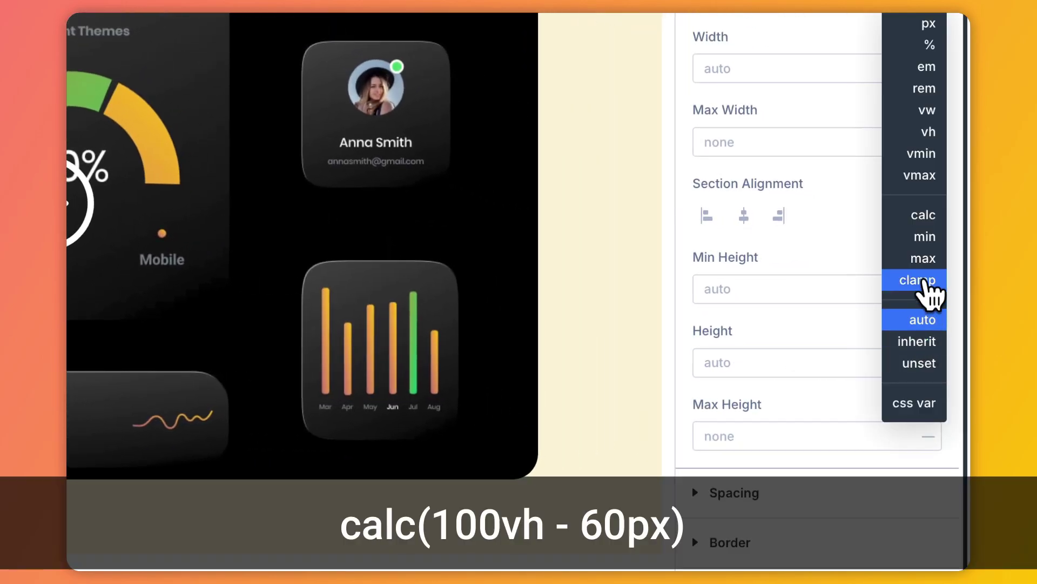
click(929, 215)
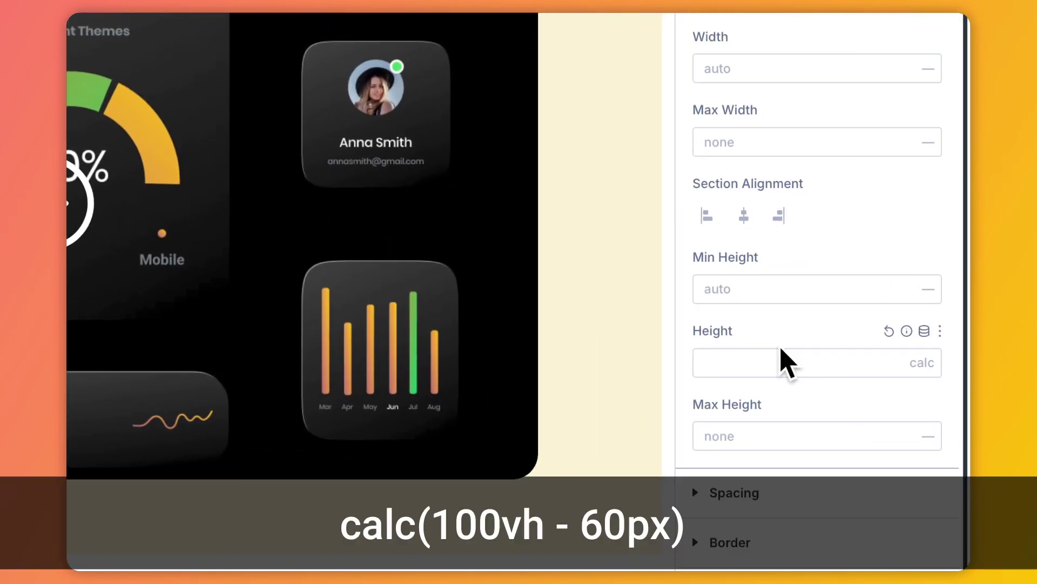
text(100vh - 60px)
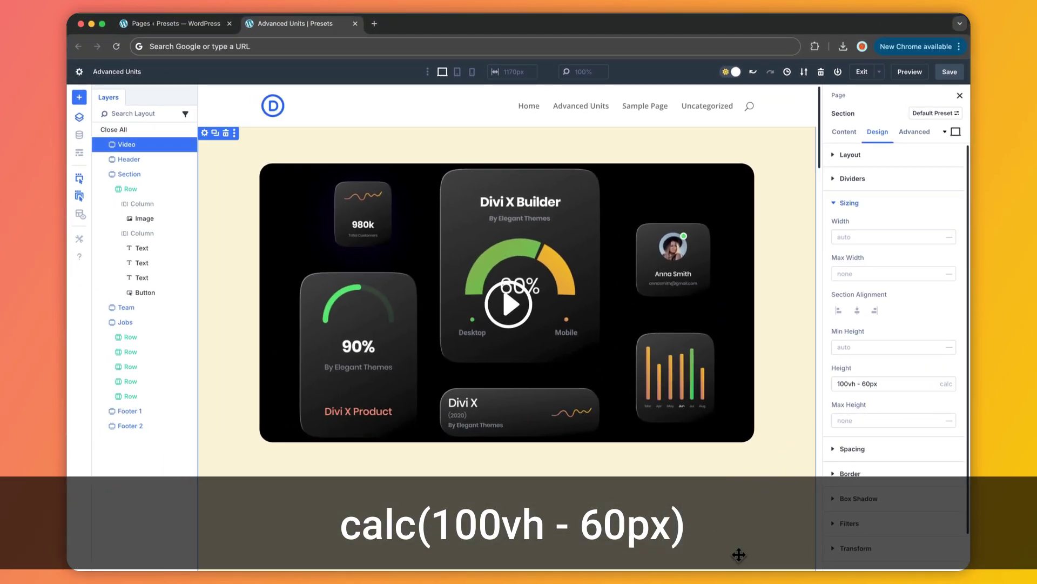
scroll(723, 514, down, 3)
scroll(722, 512, up, 3)
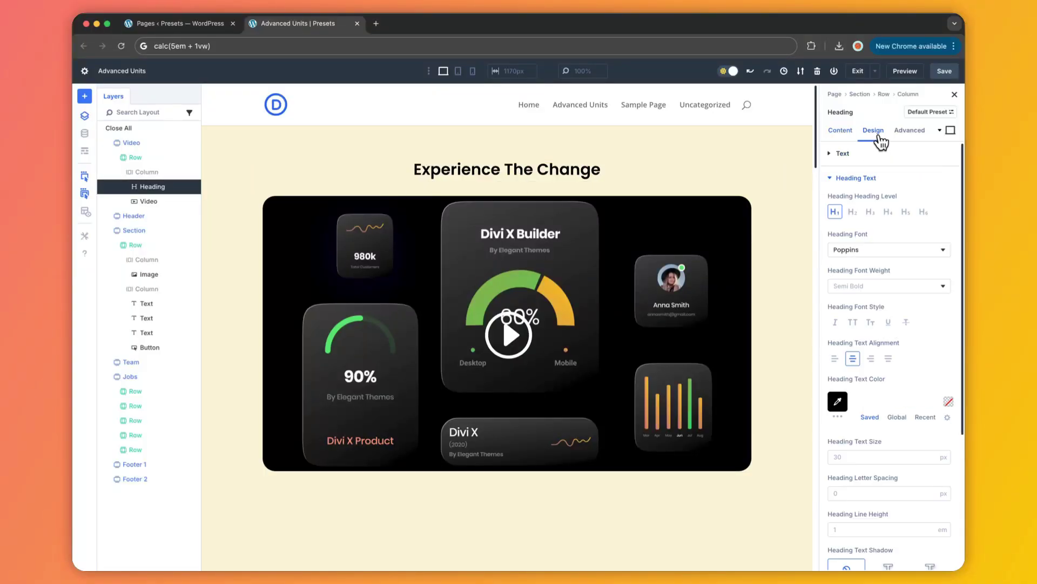
- Switch the Experience The Change heading's Text Size unit to calc for calc(5em + 1vw)
scroll(880, 389, down, 1)
click(943, 434)
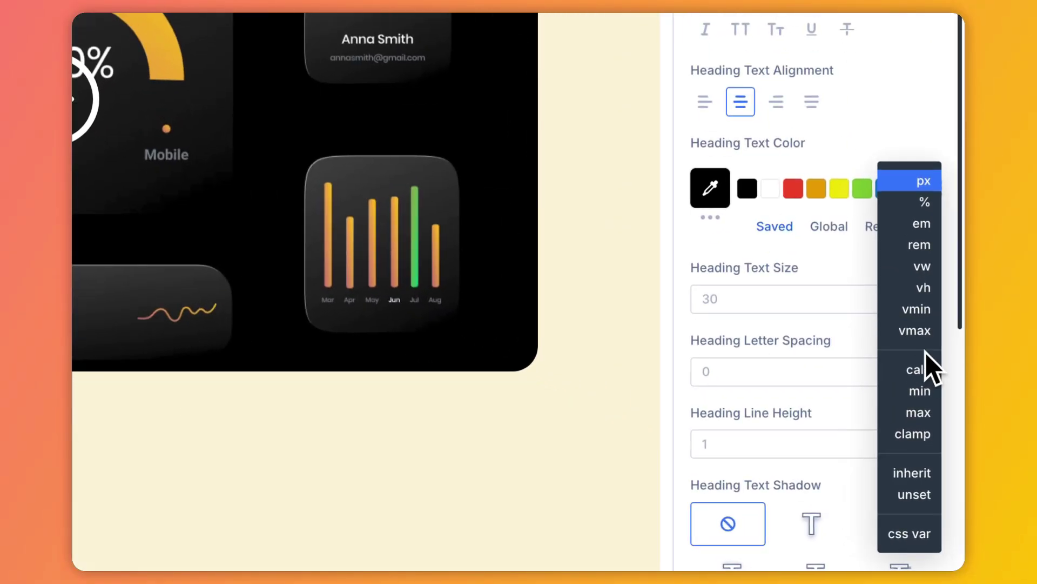
click(945, 465)
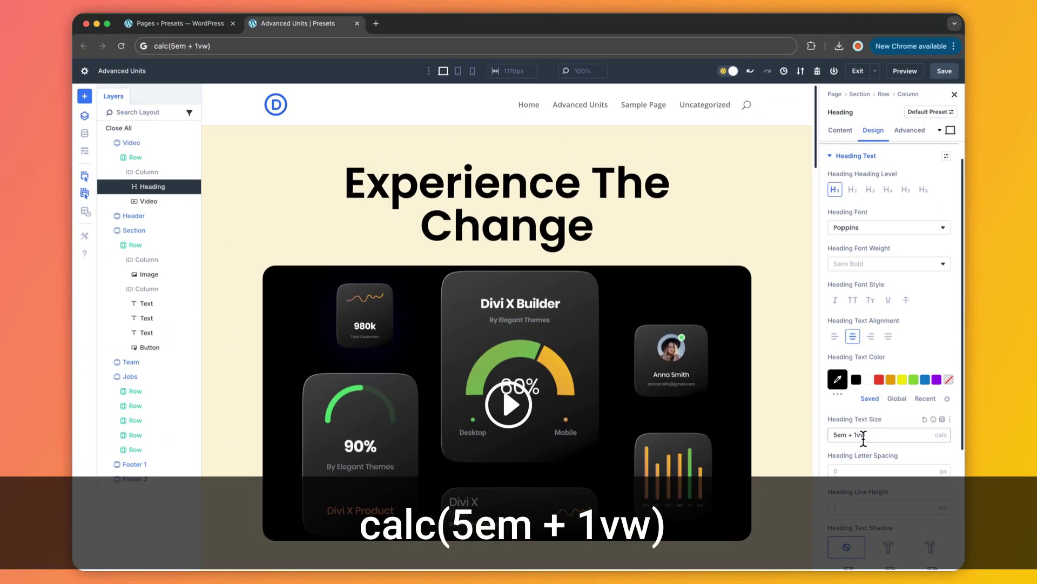